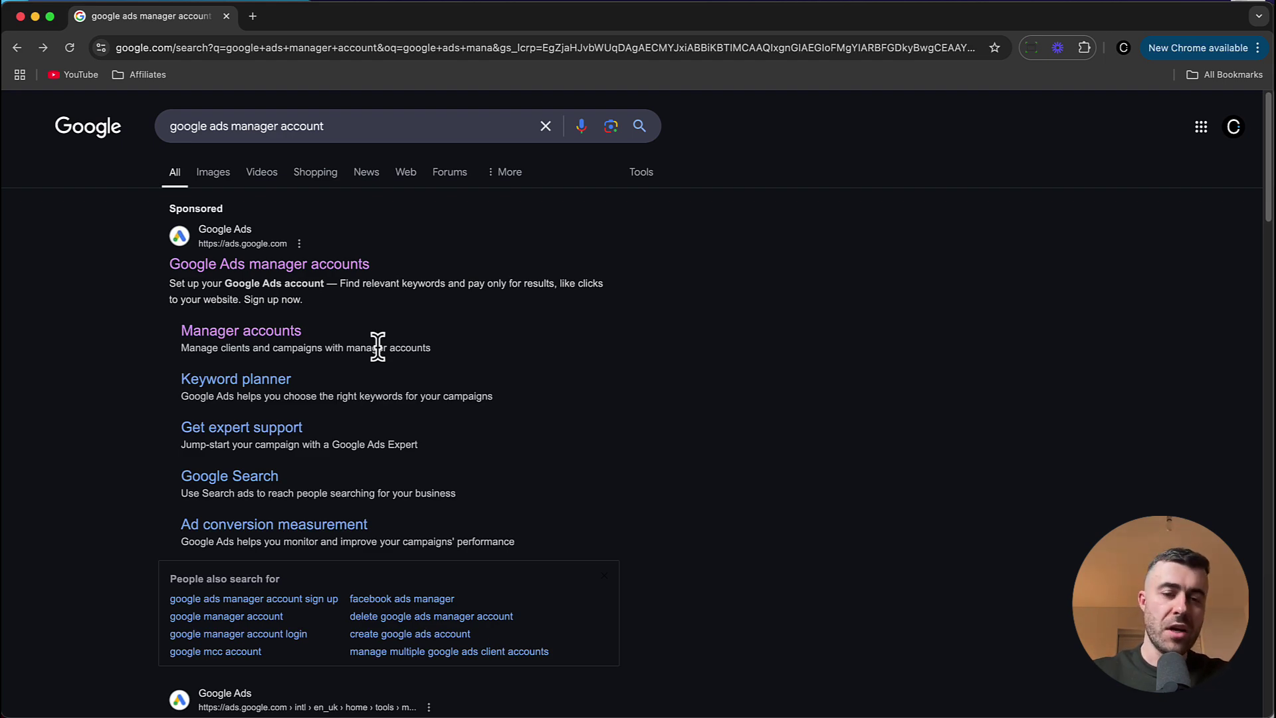
# Open Google's 'Manage clients and campaigns with manager accounts' page from the search results
pyautogui.scroll(-6, 380, 355)
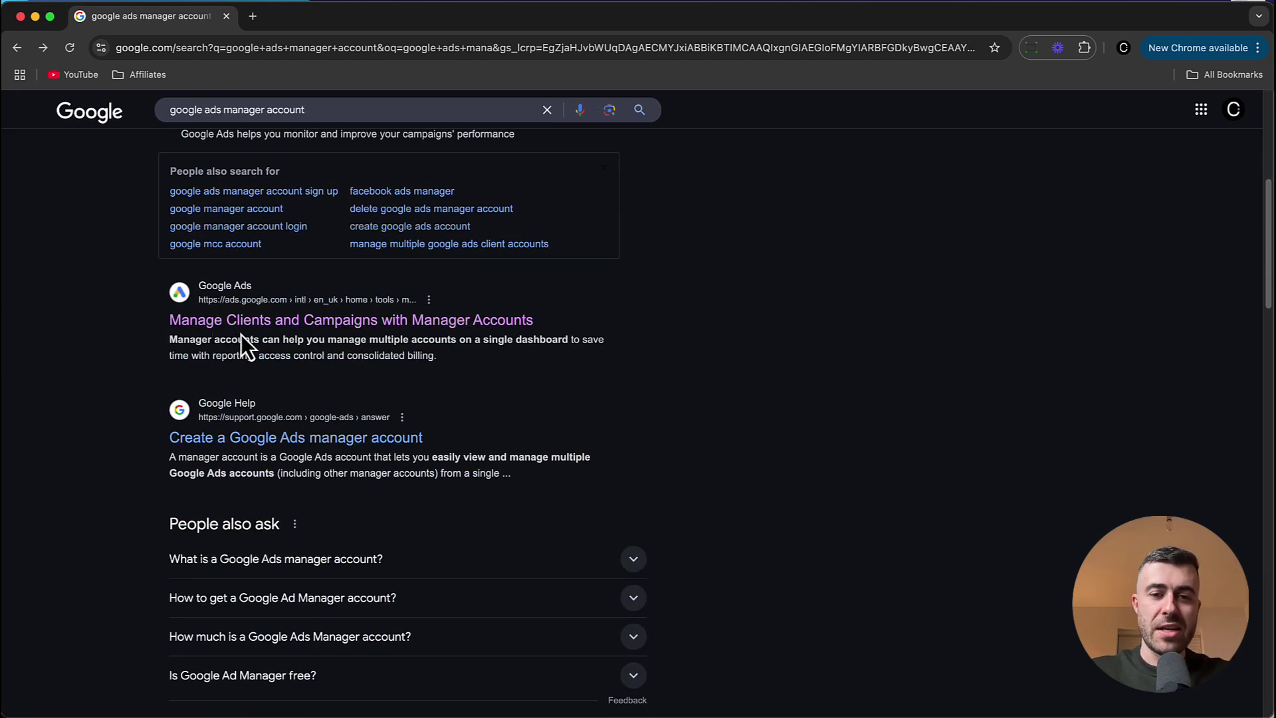
pyautogui.click(345, 323)
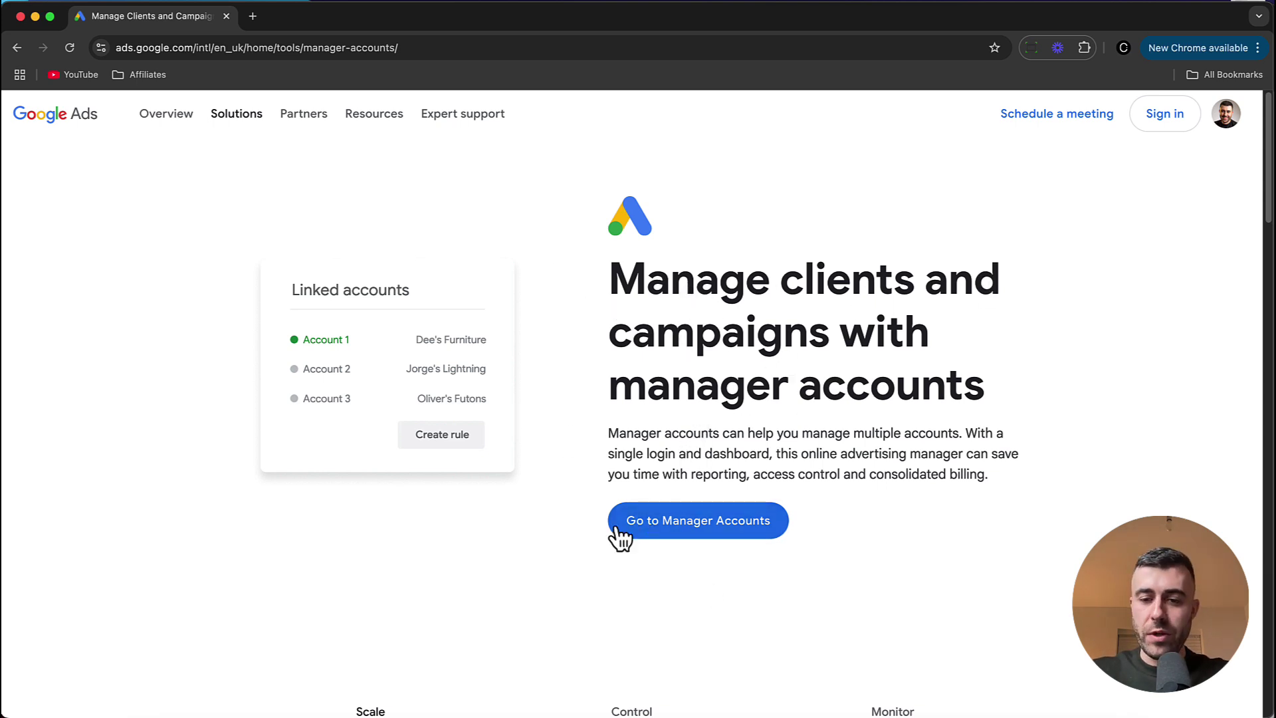
# Sign up for a manager account named 'Digital Growth Agency Ads' with default UK settings and submit it
pyautogui.click(694, 527)
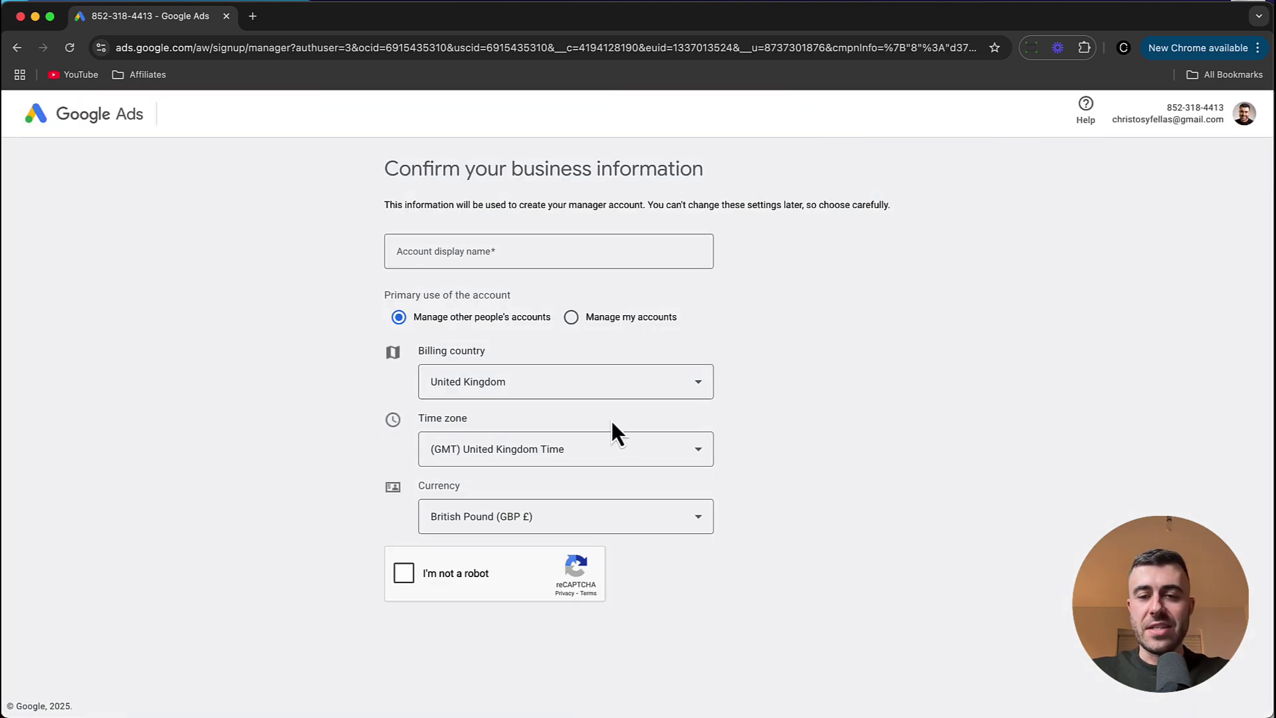
pyautogui.click(510, 251)
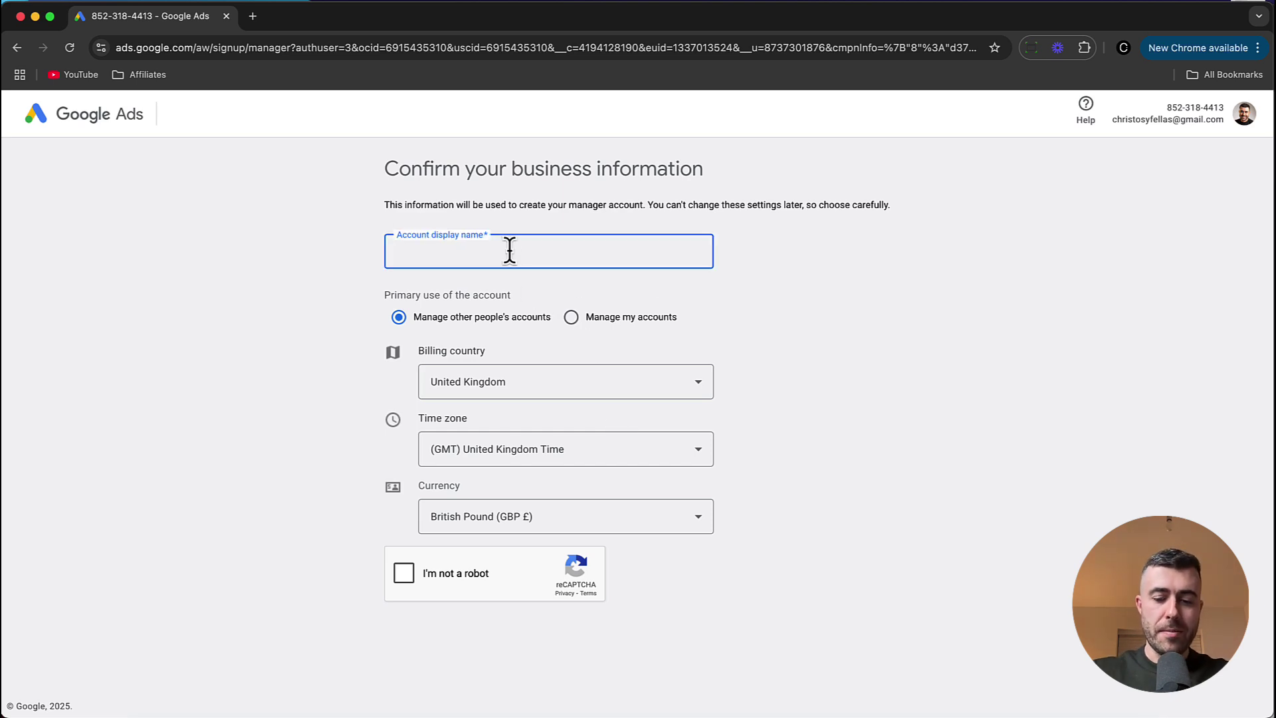
pyautogui.write('Digital Grow')
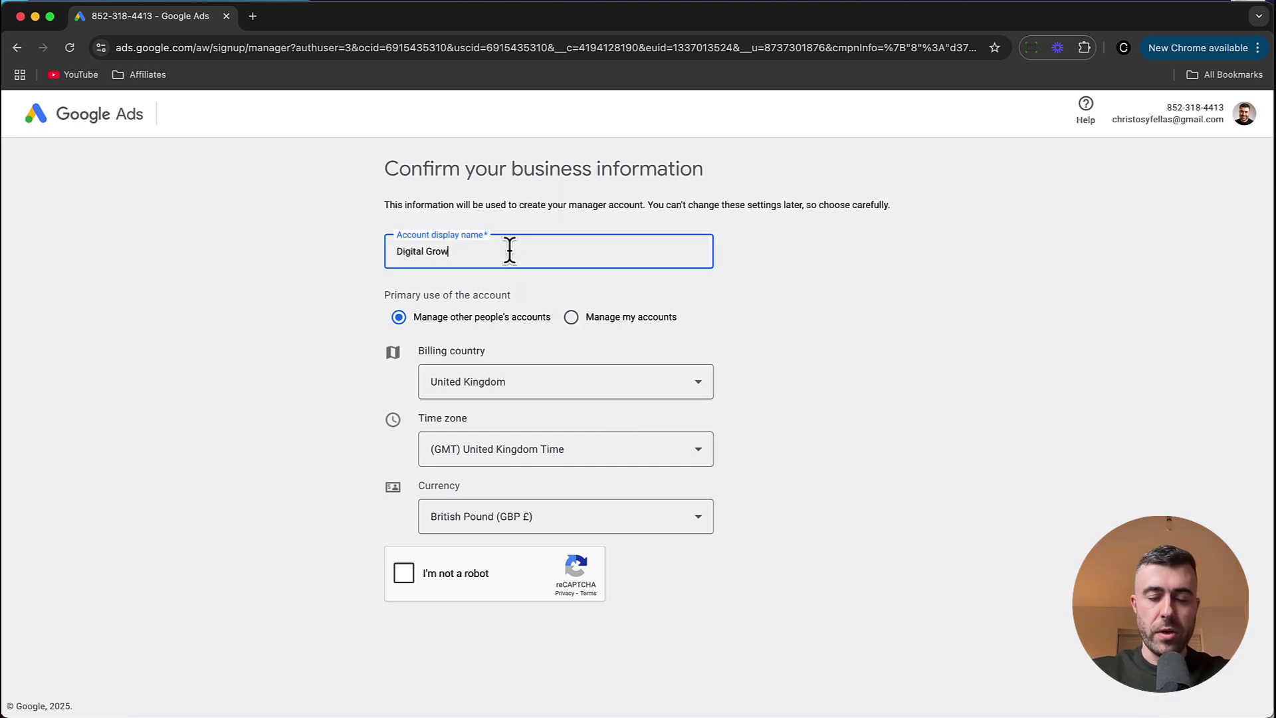
pyautogui.write('th Agency ')
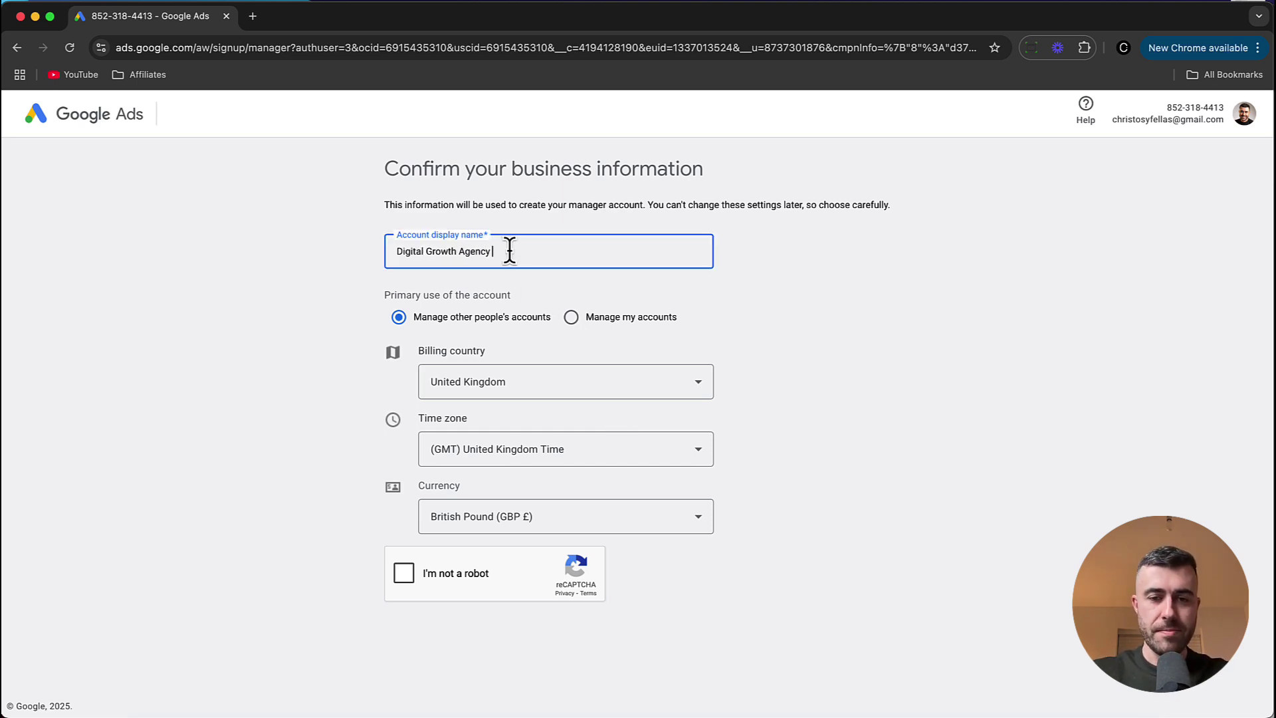
pyautogui.write('Ads')
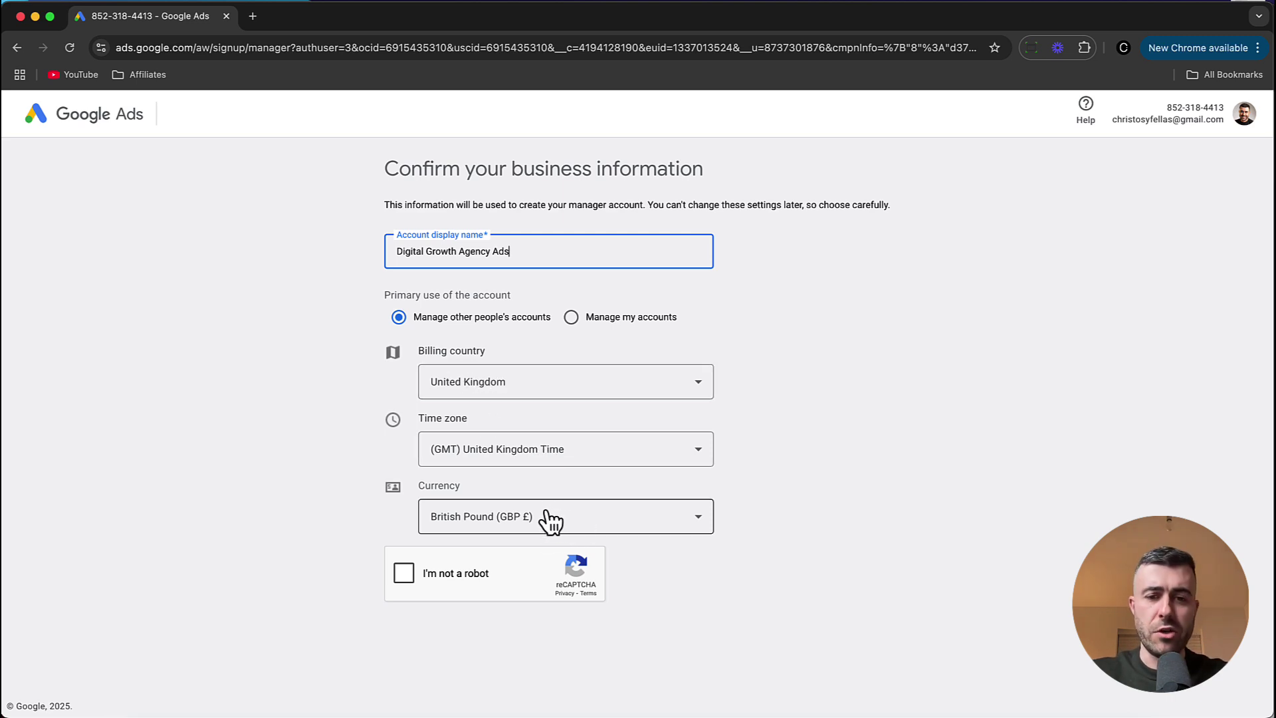
pyautogui.click(411, 577)
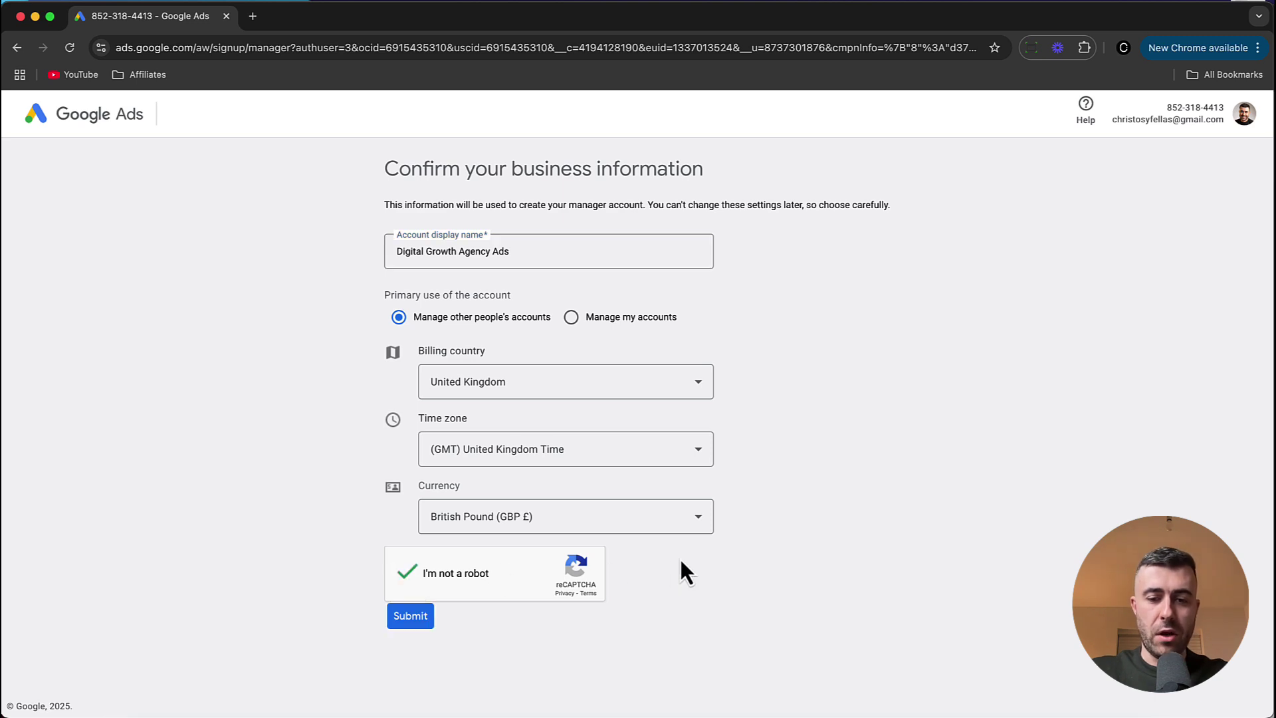
pyautogui.click(416, 616)
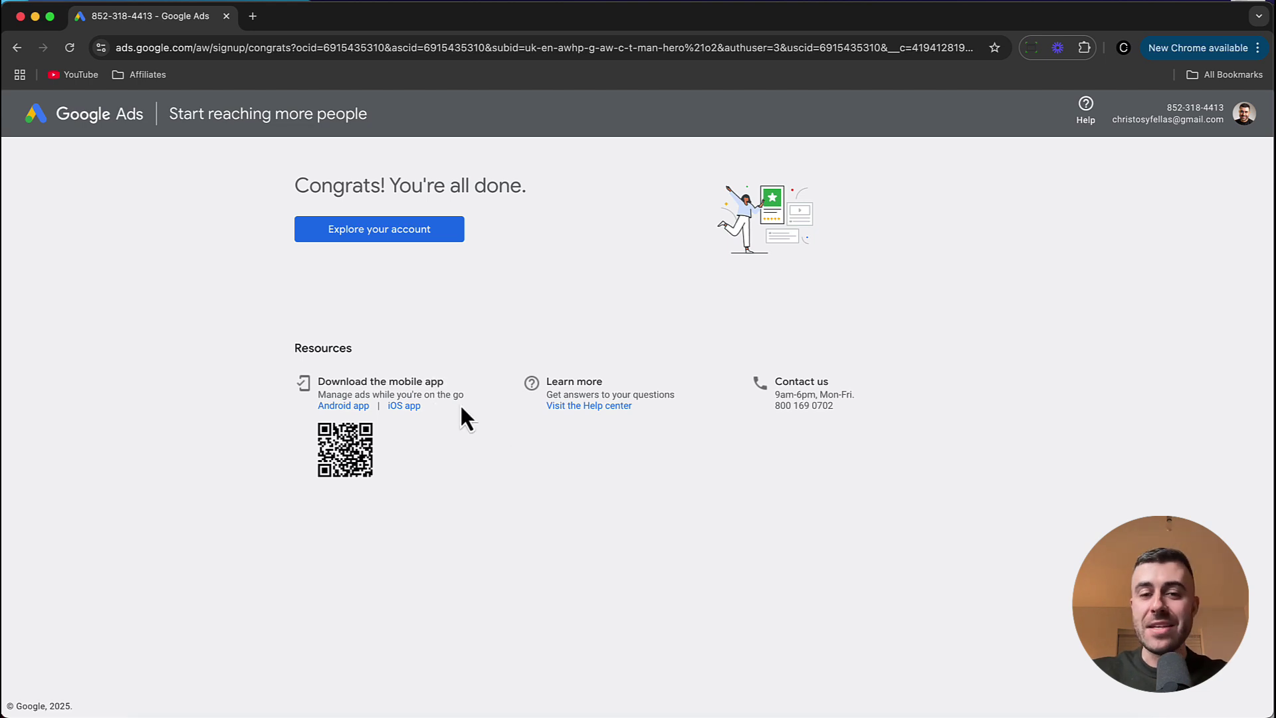
# Enter the new Digital Growth Agency Ads account's Overview dashboard from the Congrats page
pyautogui.click(390, 240)
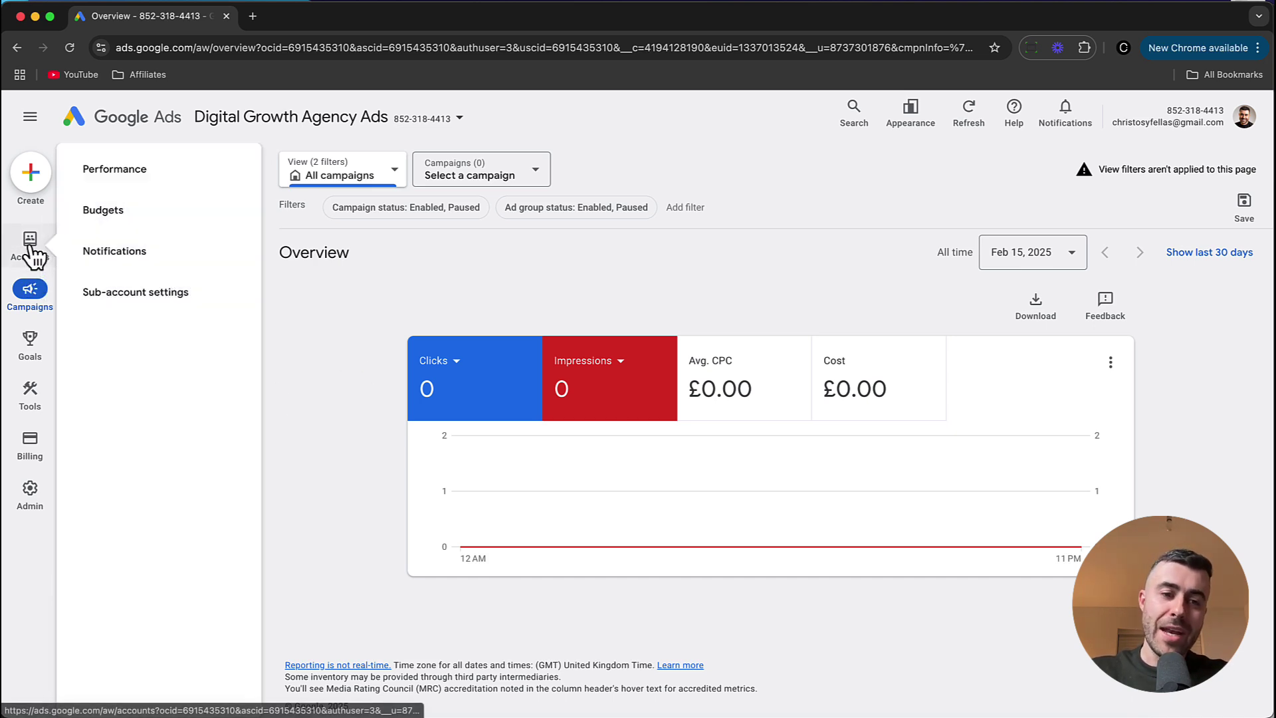
# Show the manager's Accounts page and open the options for adding accounts
pyautogui.click(31, 252)
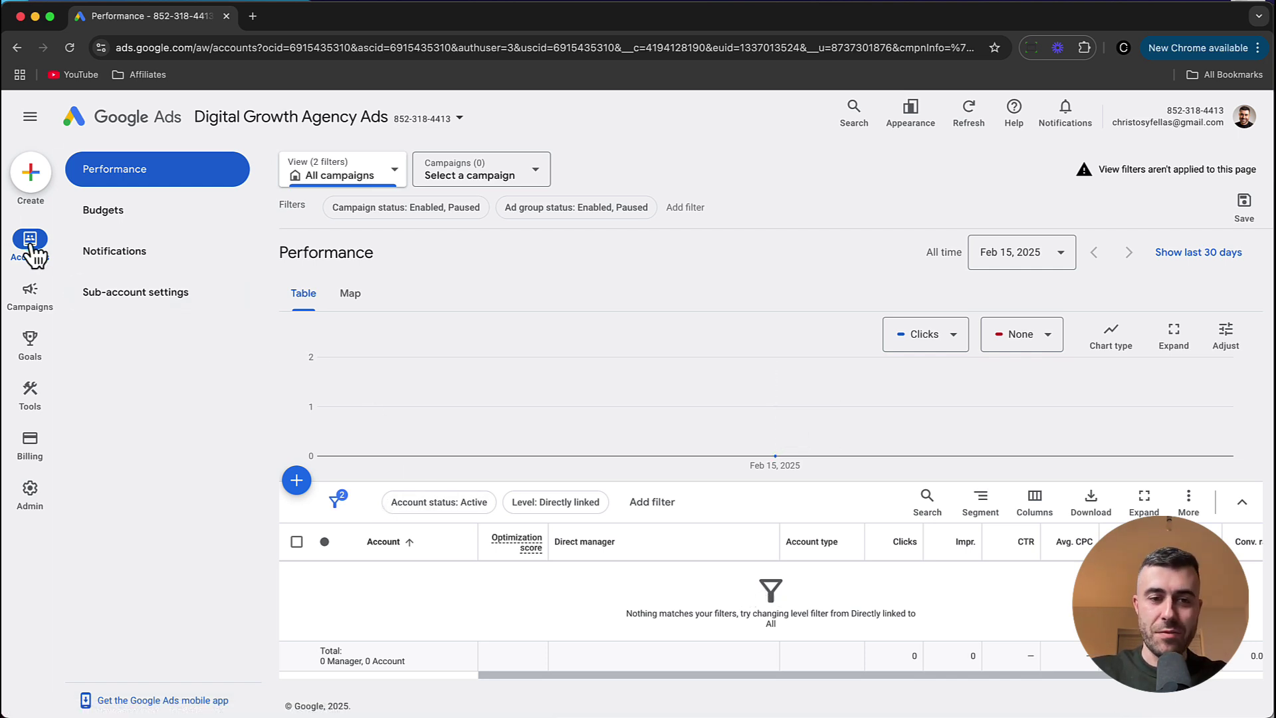
pyautogui.click(296, 484)
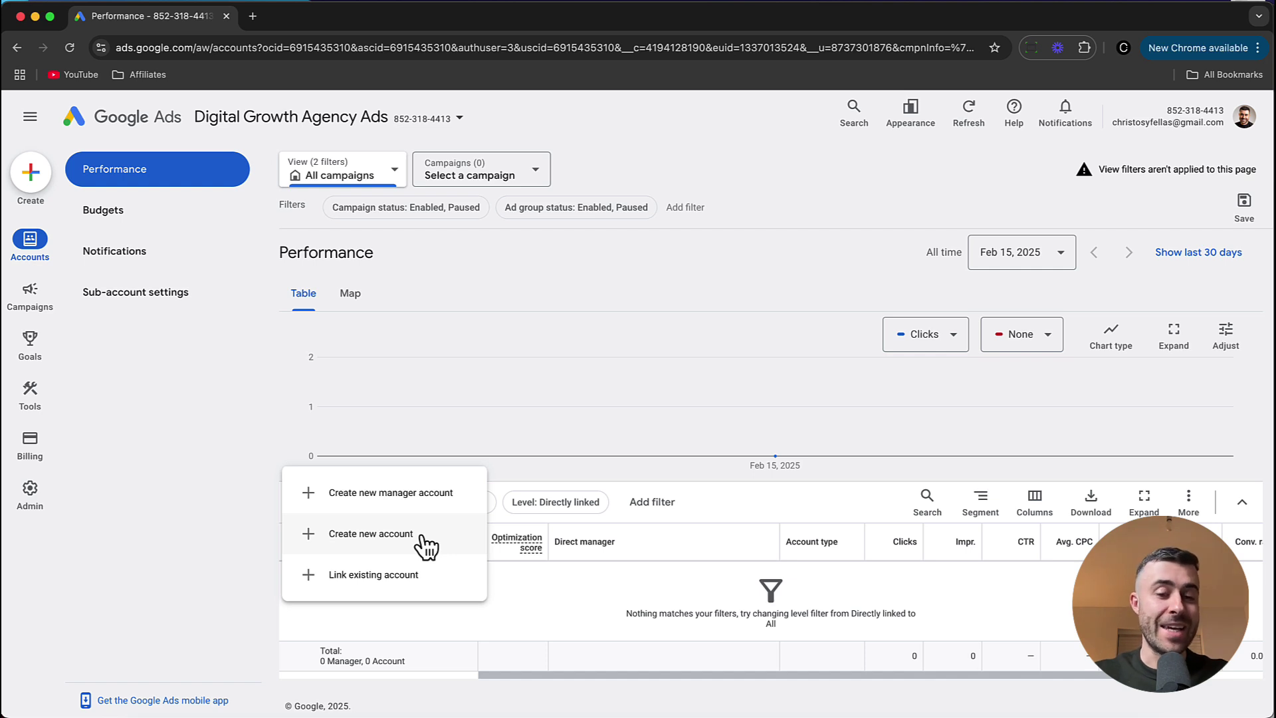
# Open 'Link existing account' with Digital Growth Agency Ads as direct manager, ready for an ID
pyautogui.click(412, 579)
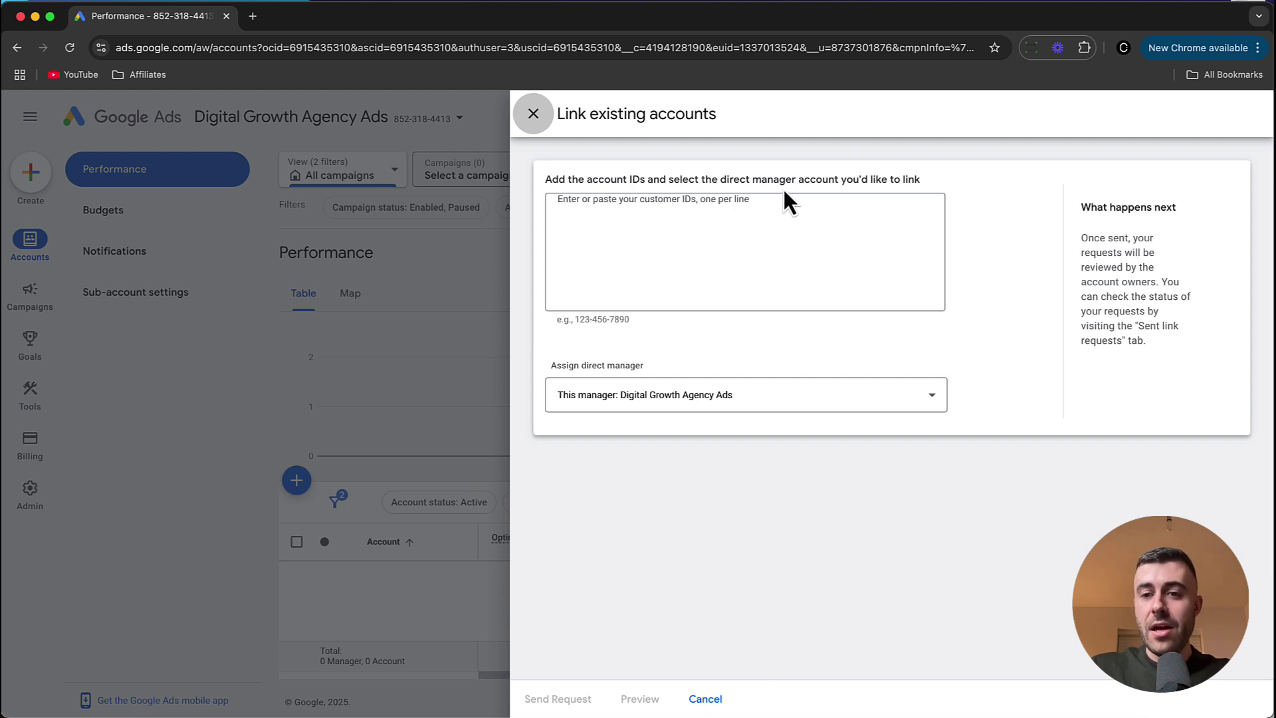
pyautogui.click(670, 203)
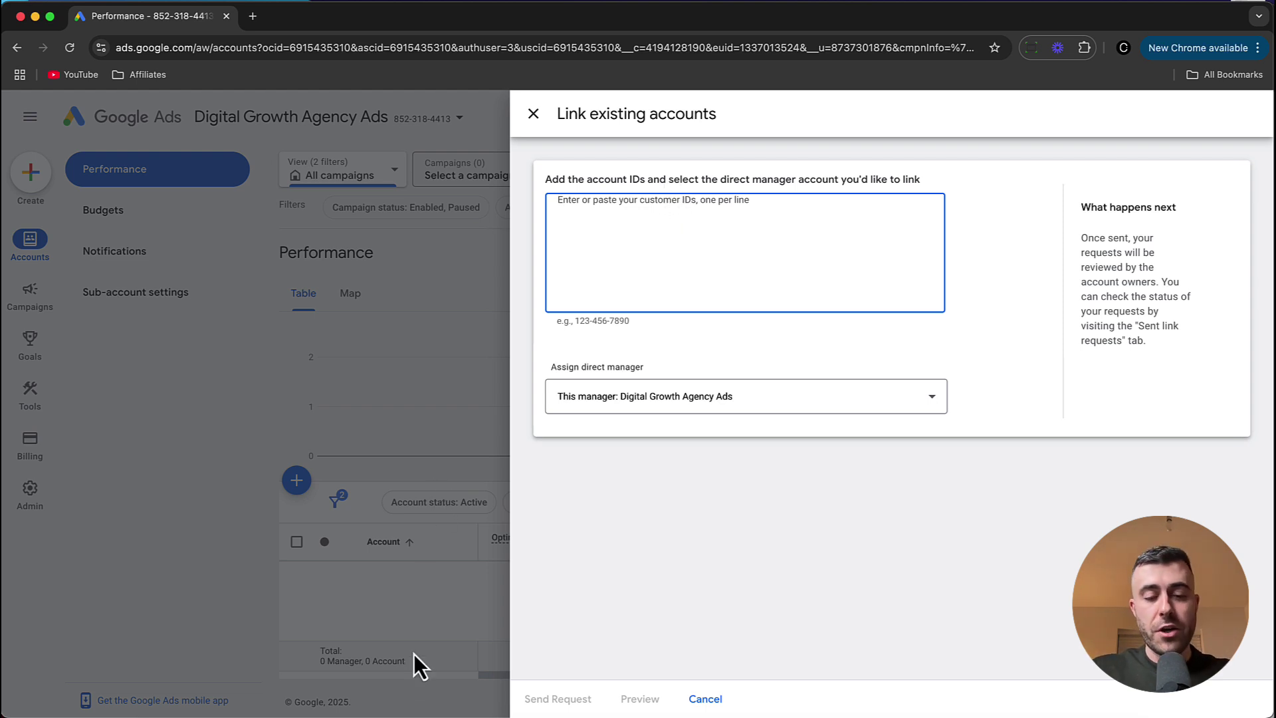
# Switch to the Affinity Care HR browser window and copy its customer ID
pyautogui.rightClick(493, 715)
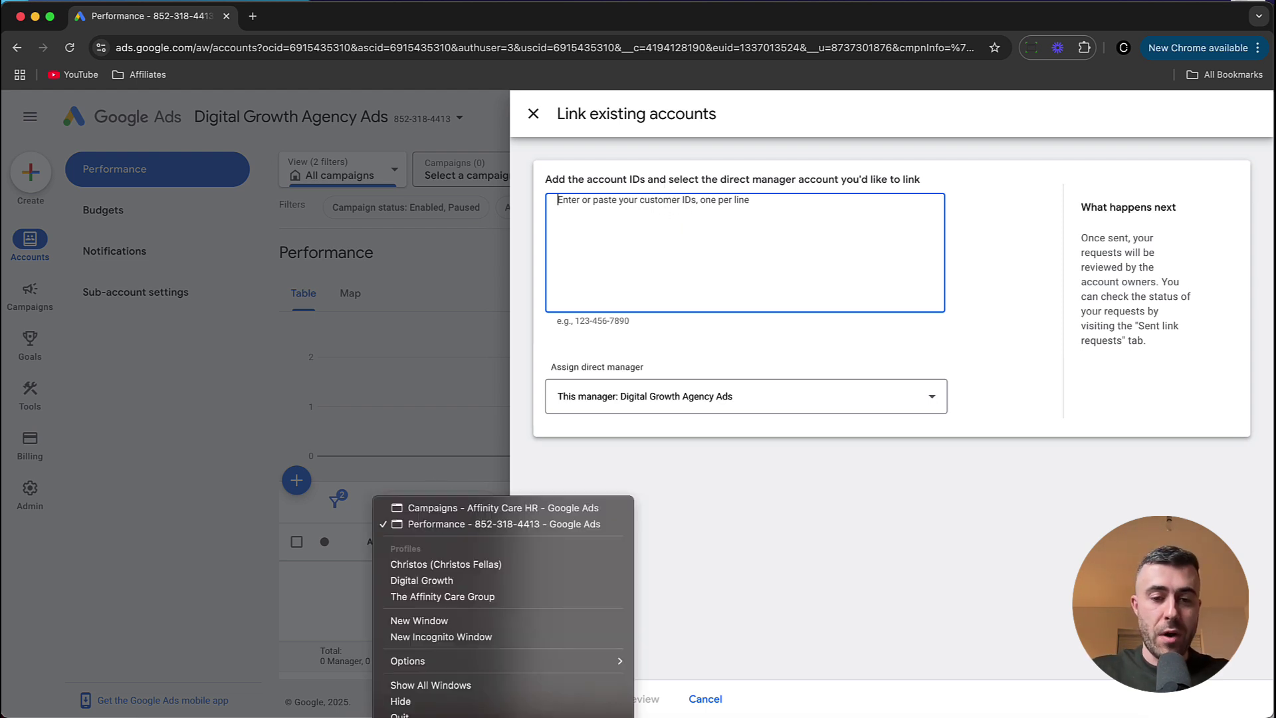
pyautogui.click(494, 509)
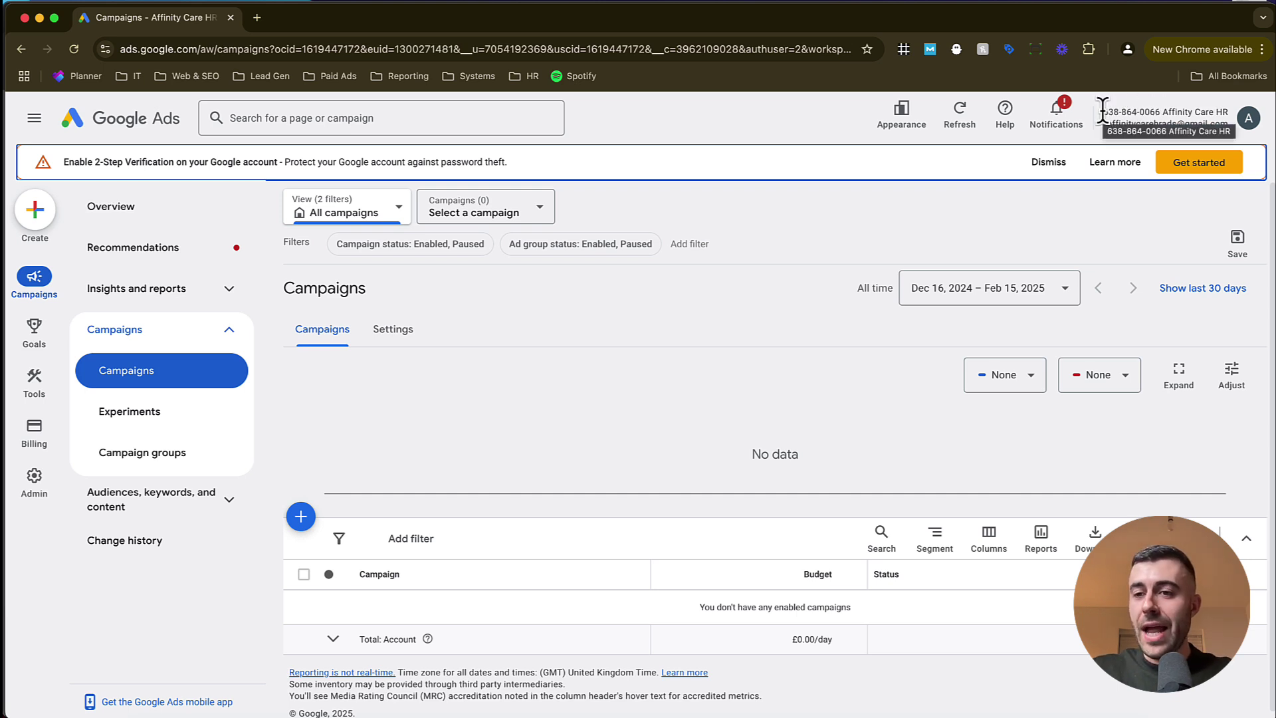
pyautogui.moveTo(1101, 112); pyautogui.dragTo(1165, 111)
pyautogui.press('super+c')
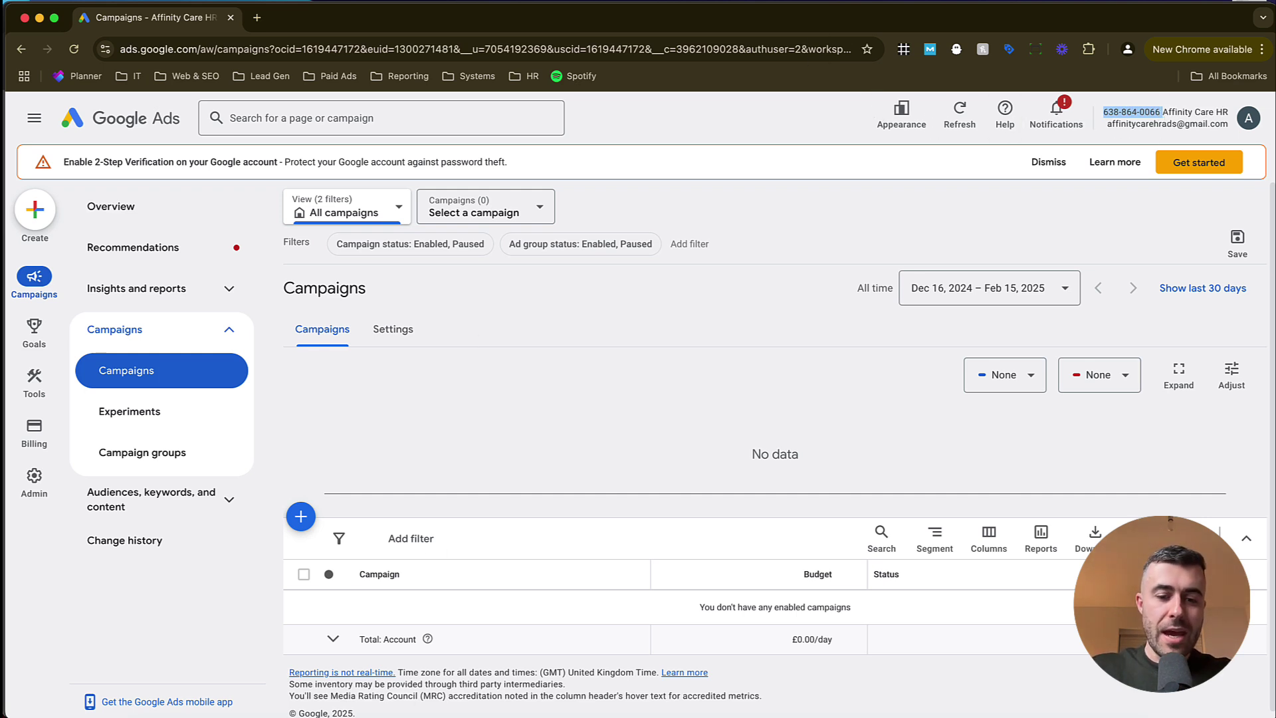
# Paste the Affinity Care HR customer ID into the manager's link form and send the request
pyautogui.rightClick(493, 715)
pyautogui.click(468, 524)
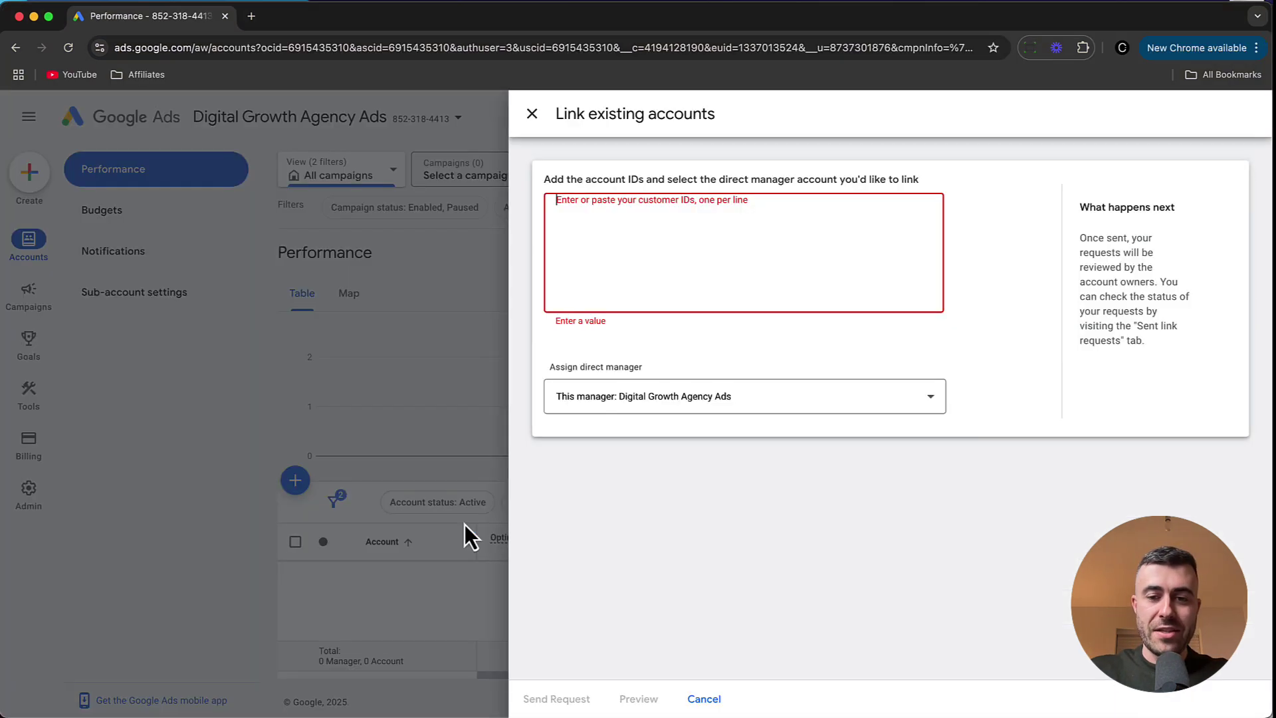
pyautogui.click(592, 251)
pyautogui.press('super+v')
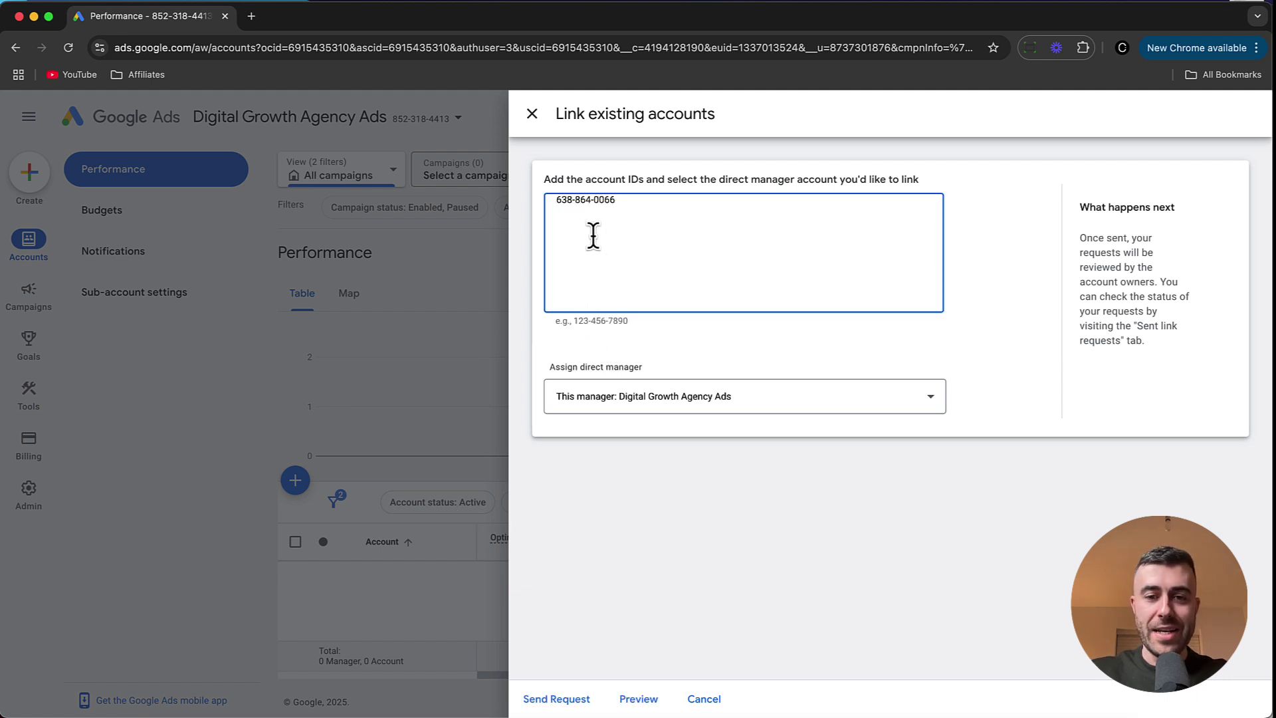
pyautogui.click(581, 224)
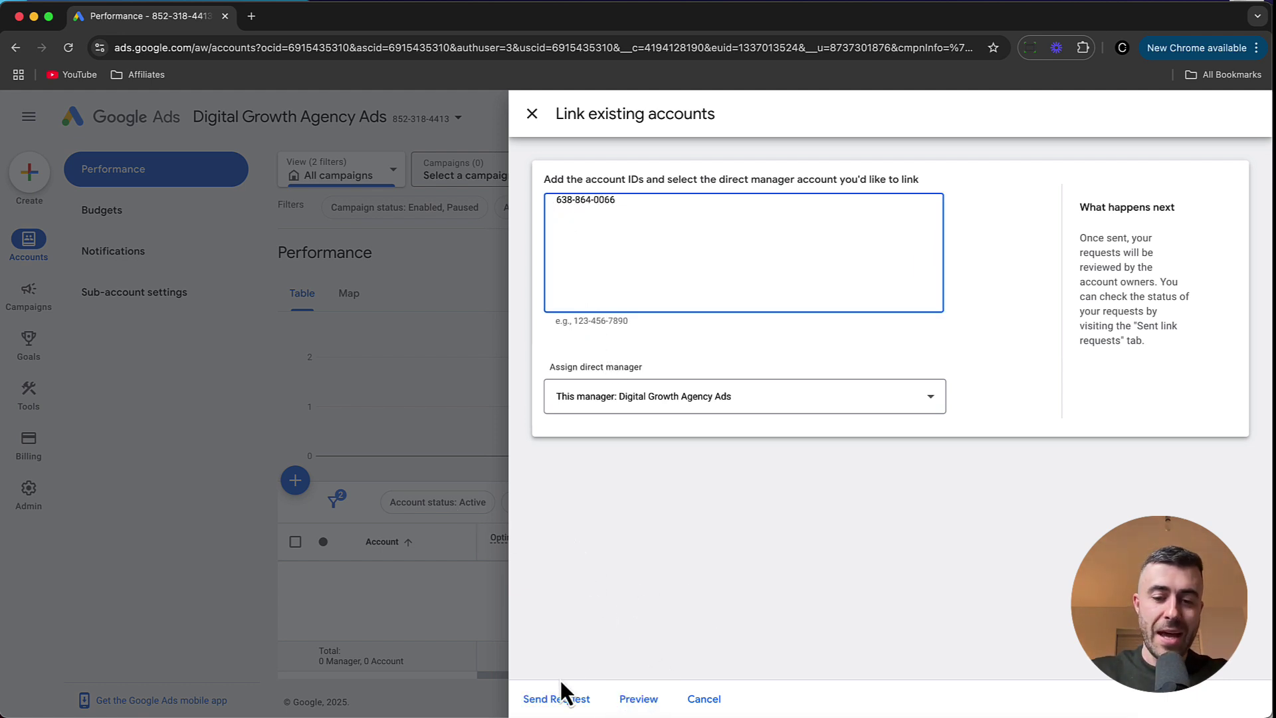
pyautogui.click(577, 699)
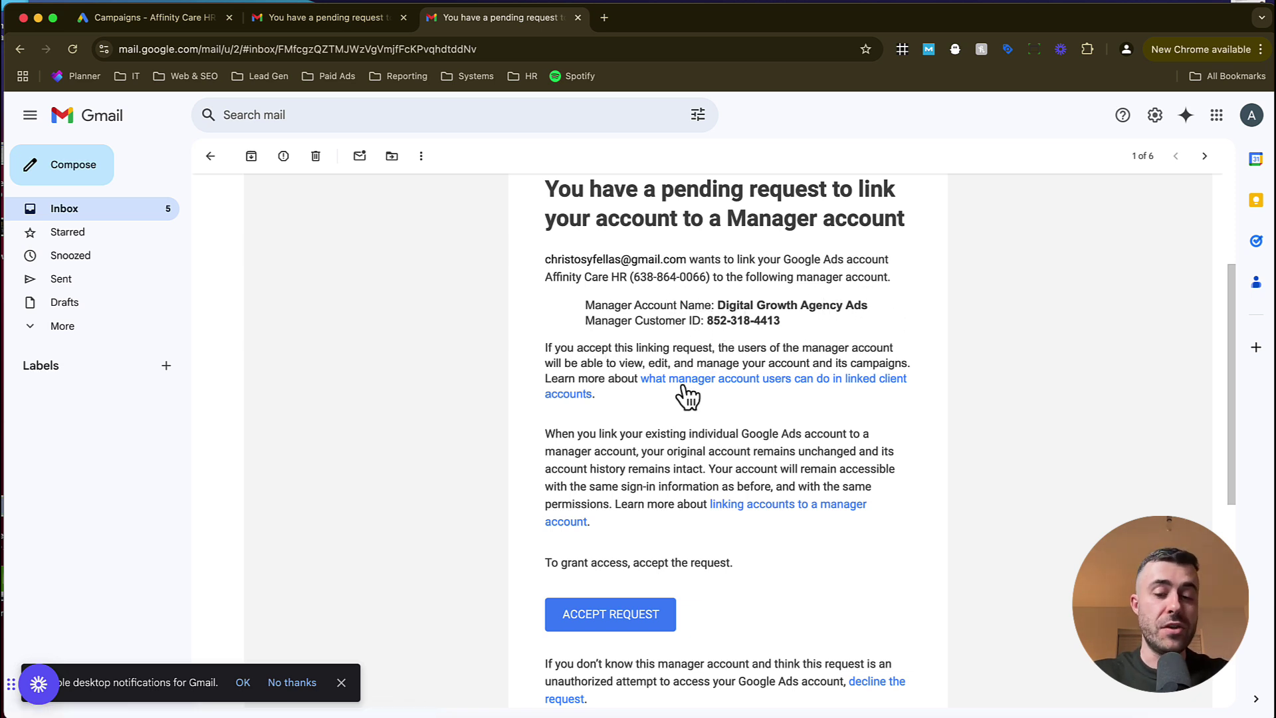
# Accept the link request from the Gmail email, landing on Google Ads' managers access page
pyautogui.click(629, 619)
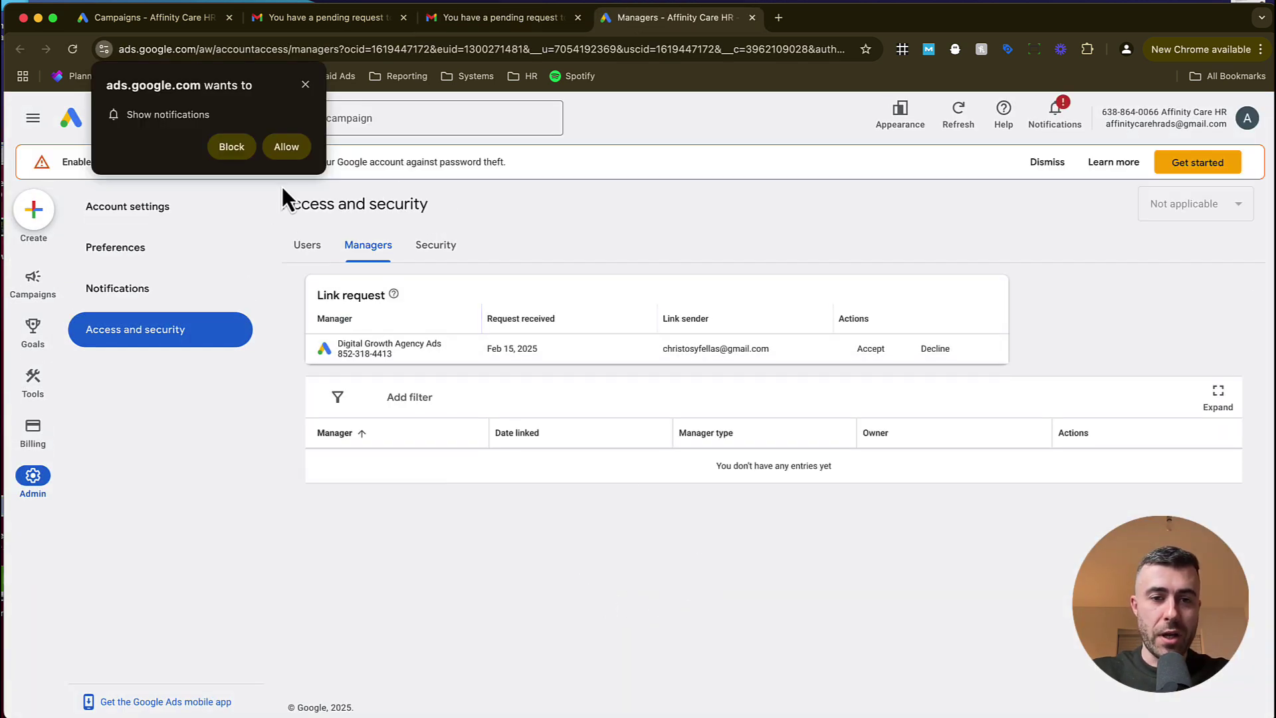
# Block site notifications, then accept Digital Growth Agency Ads' request and grant it access
pyautogui.click(236, 147)
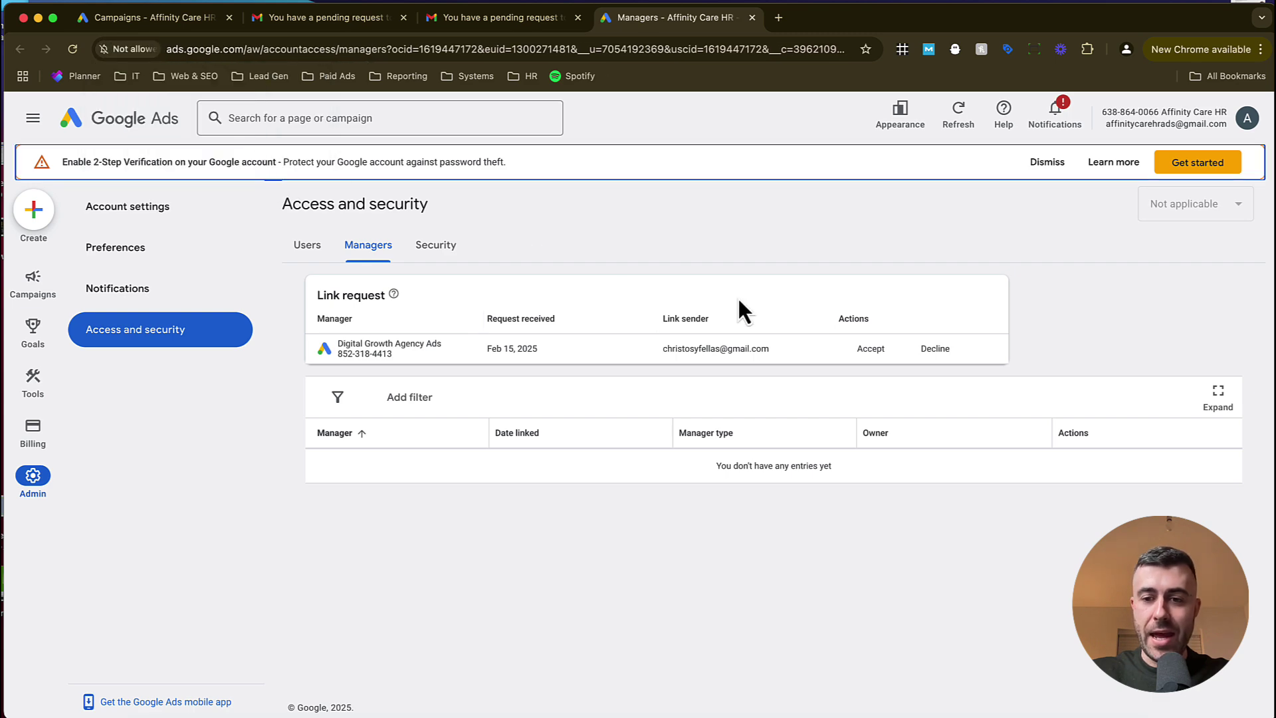
pyautogui.click(872, 352)
pyautogui.click(810, 468)
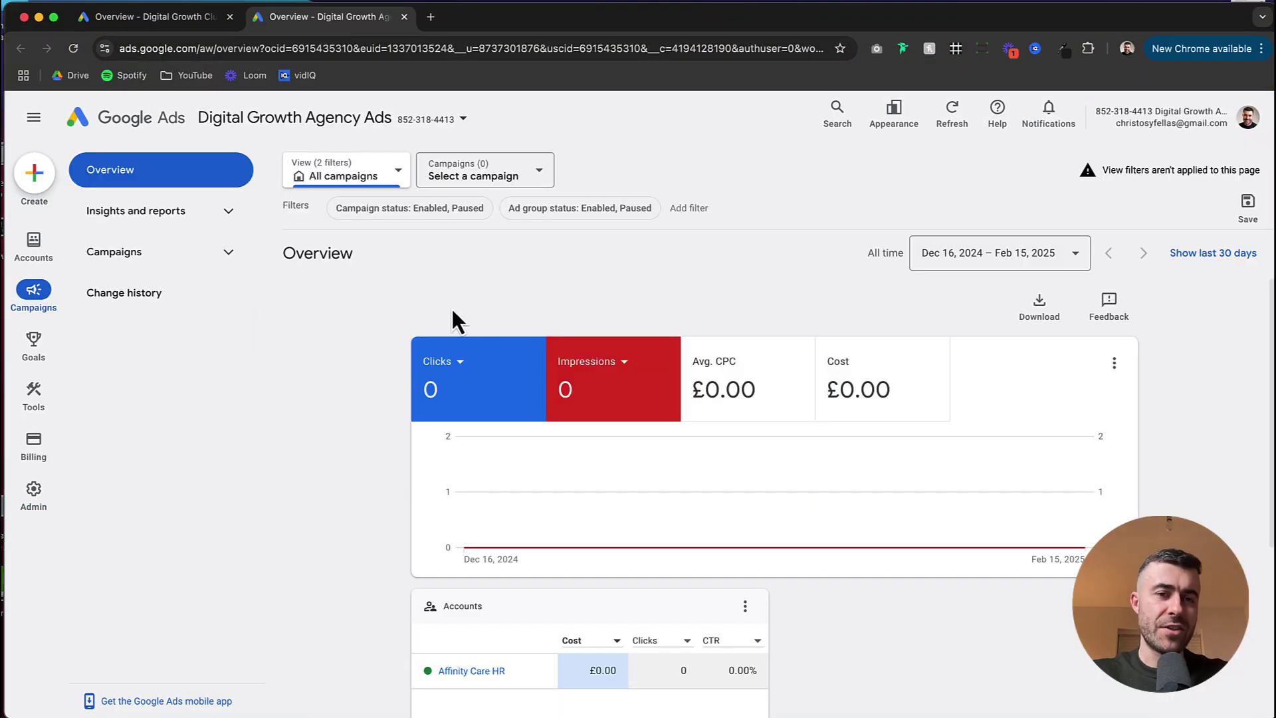
# List the manager's linked accounts with a wider Account column, then switch to Affinity Care HR
pyautogui.click(38, 251)
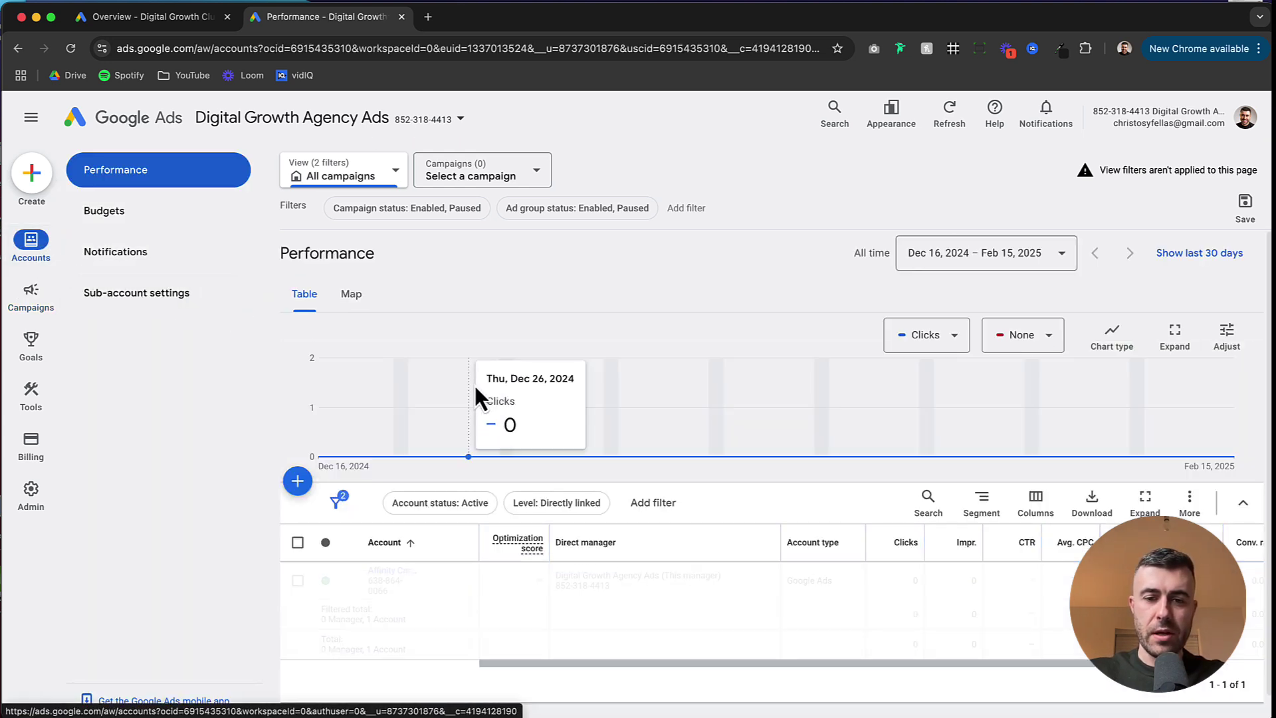
pyautogui.scroll(-1, 475, 389)
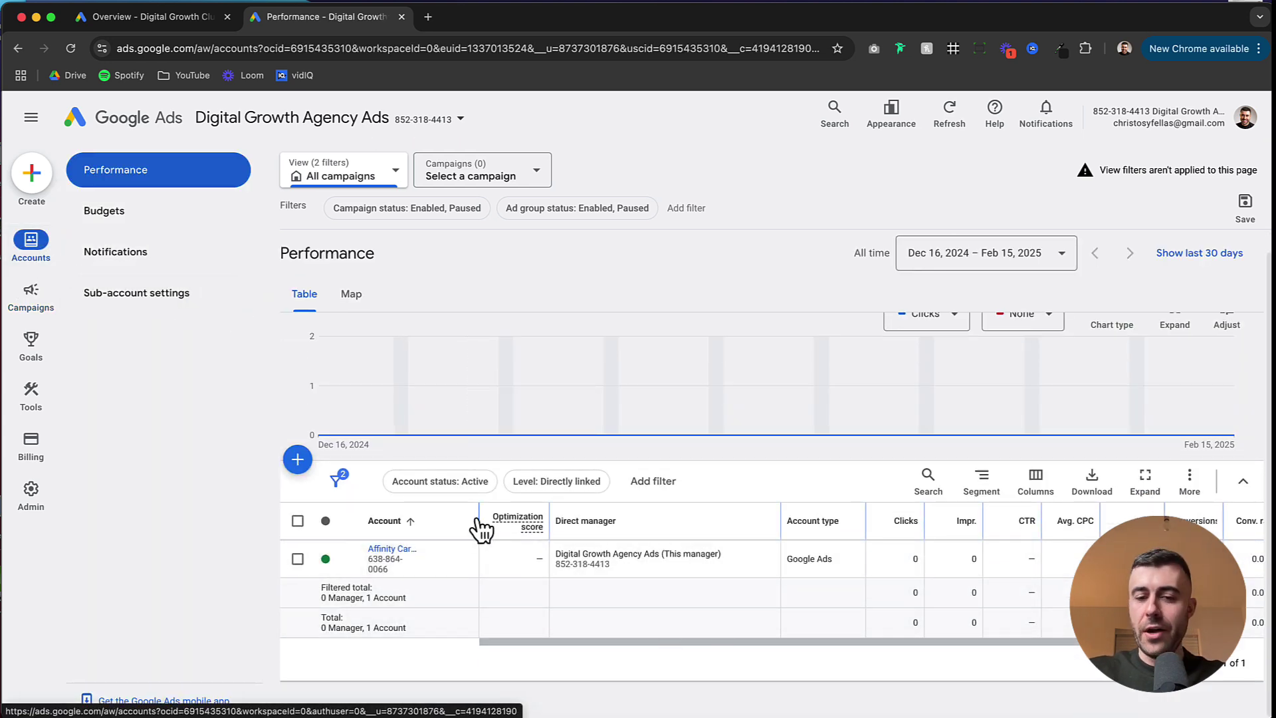
pyautogui.moveTo(479, 516); pyautogui.dragTo(569, 519)
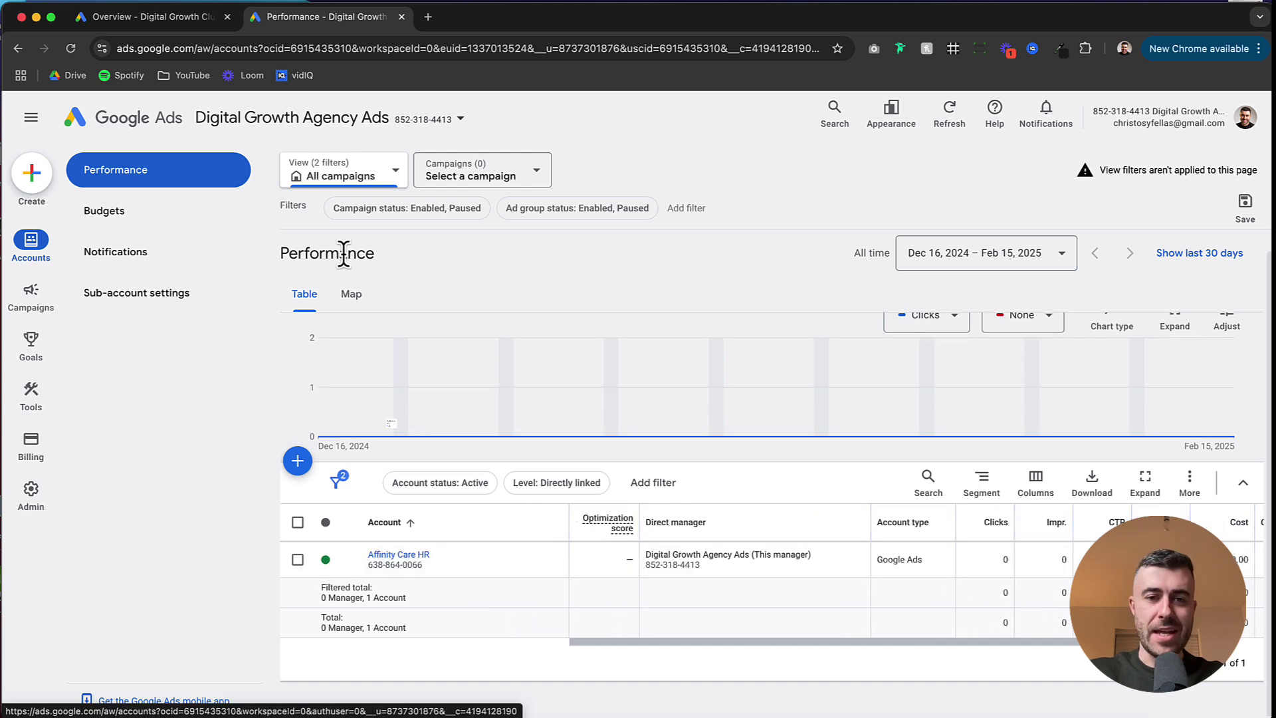
pyautogui.click(356, 121)
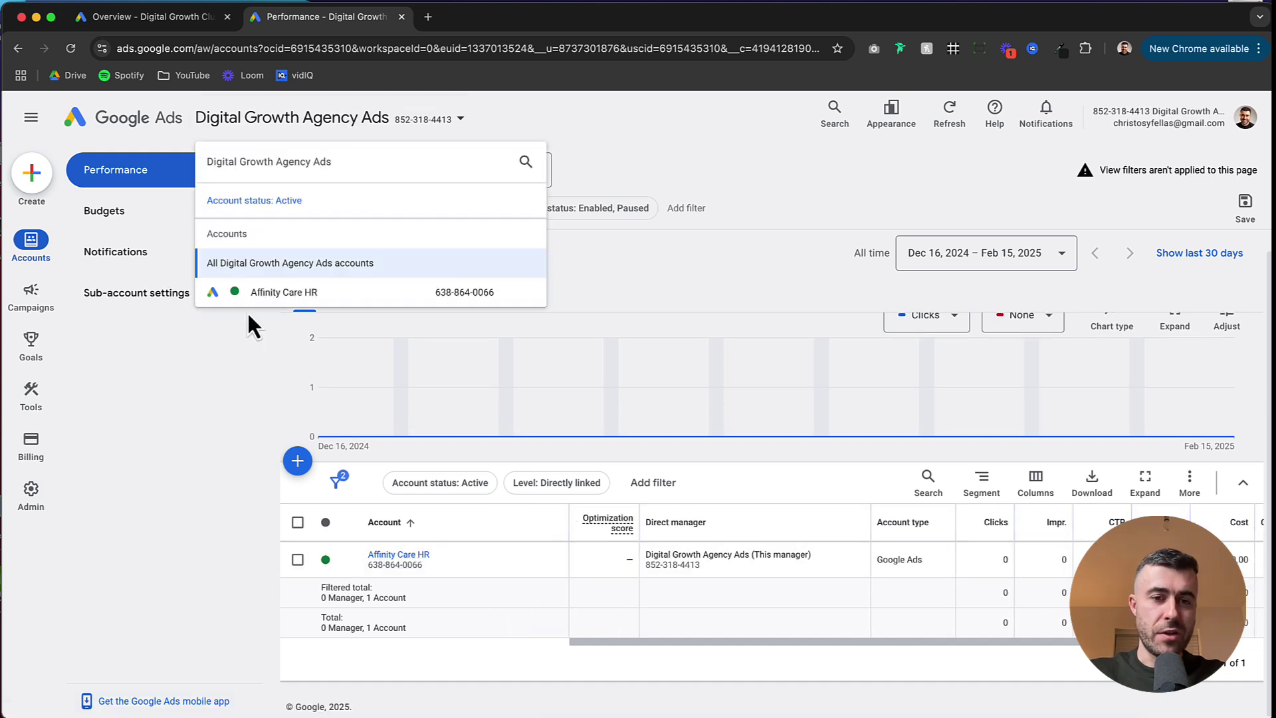
pyautogui.click(312, 293)
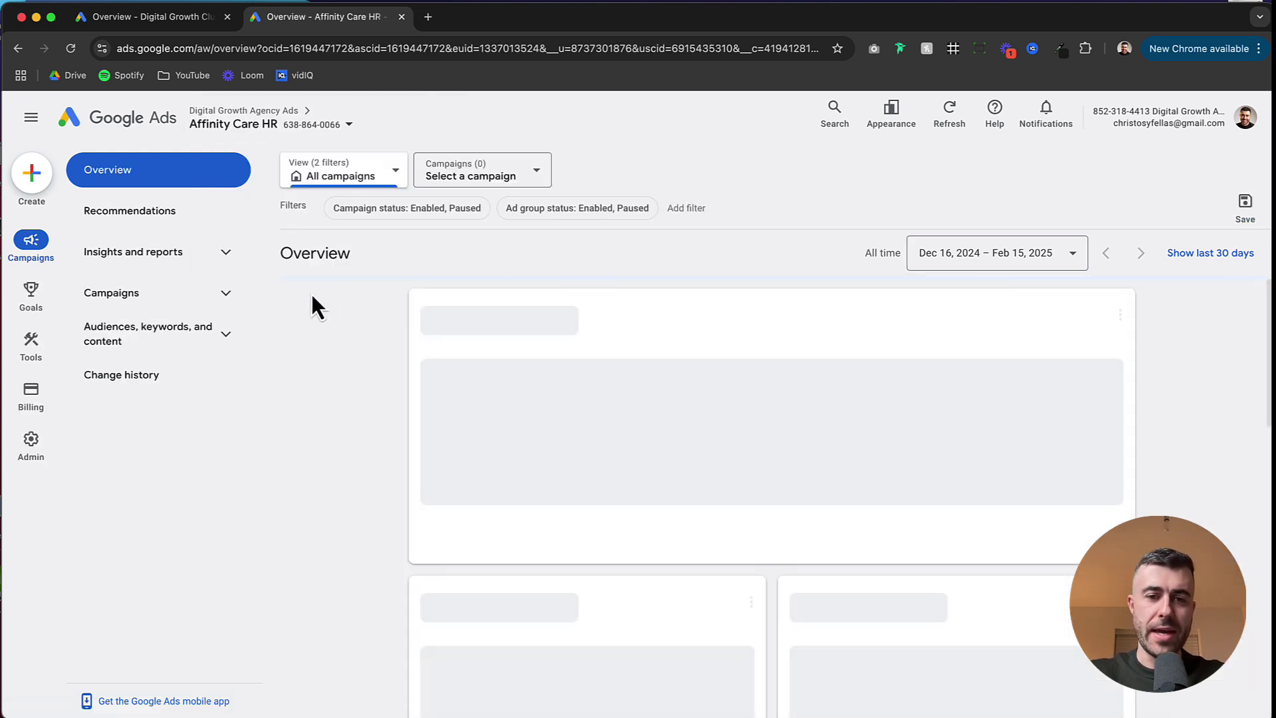